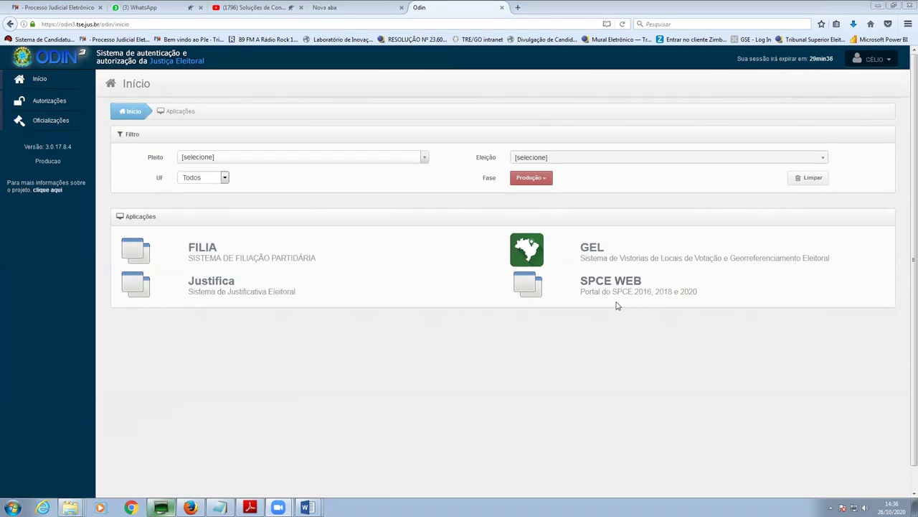
Open SPCE WEB from the application list and go to Histórico de Envio within the Recepção module.
{"action": "left_click", "coordinate": [617, 287]}
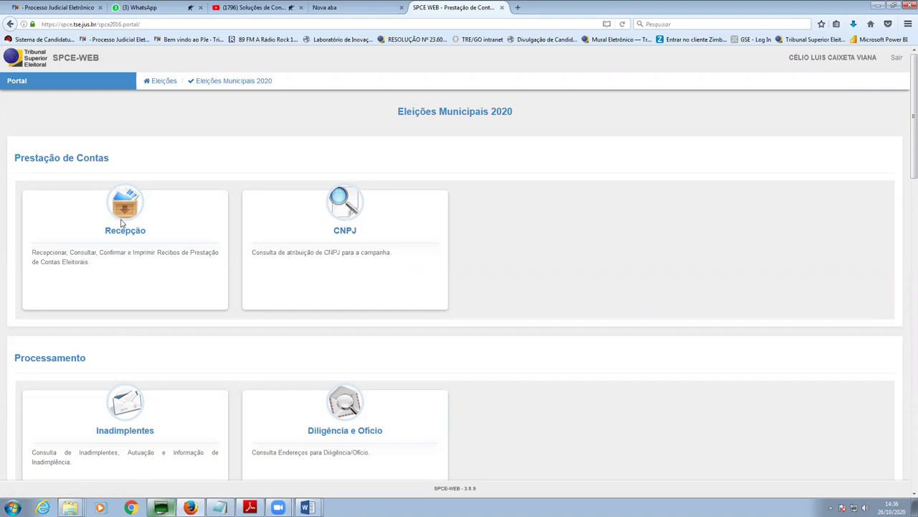
{"action": "left_click", "coordinate": [82, 263]}
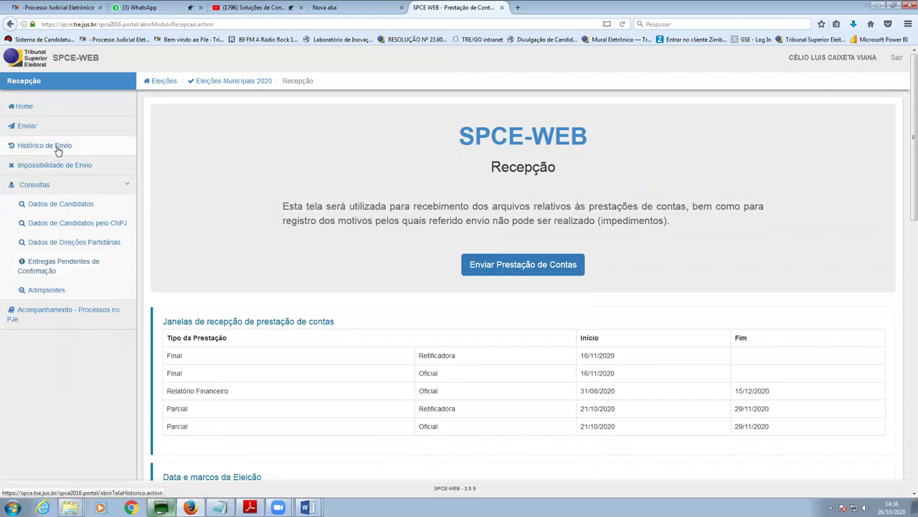
{"action": "left_click", "coordinate": [58, 147]}
Search the submission history for Vereador candidates in GO - GOIÁS, municipality SILVÂNIA, with no party, name or number filter.
{"action": "left_click", "coordinate": [484, 206]}
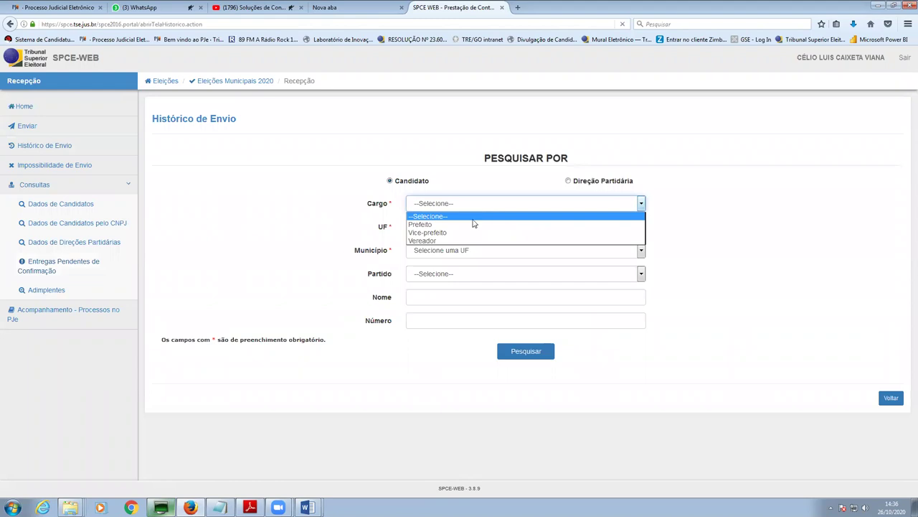
{"action": "left_click", "coordinate": [459, 241]}
{"action": "left_click", "coordinate": [457, 228]}
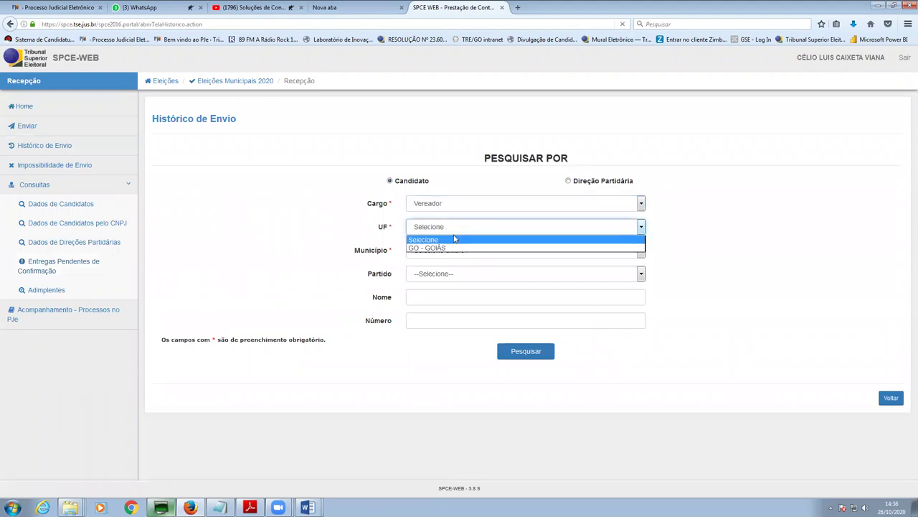
{"action": "left_click", "coordinate": [446, 248]}
{"action": "left_click", "coordinate": [446, 250]}
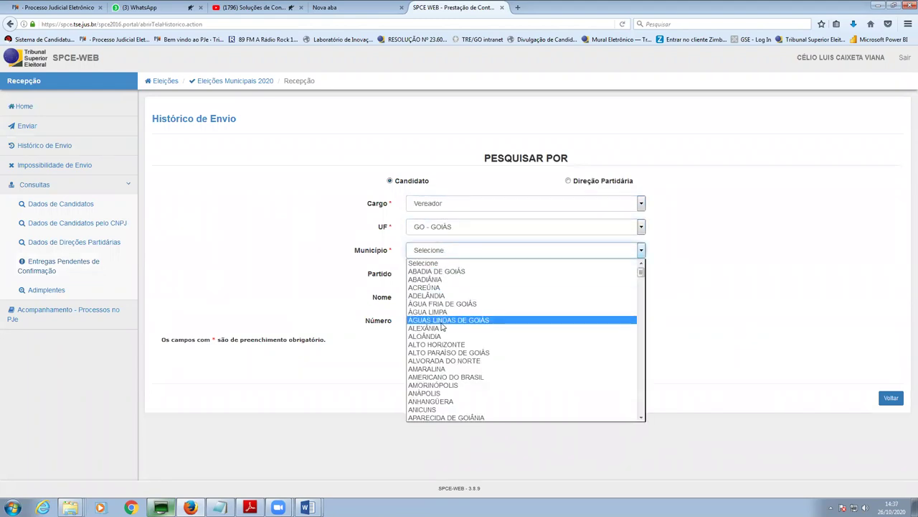
{"action": "key", "text": "s"}
{"action": "scroll", "coordinate": [449, 373], "scroll_direction": "down", "scroll_amount": 8}
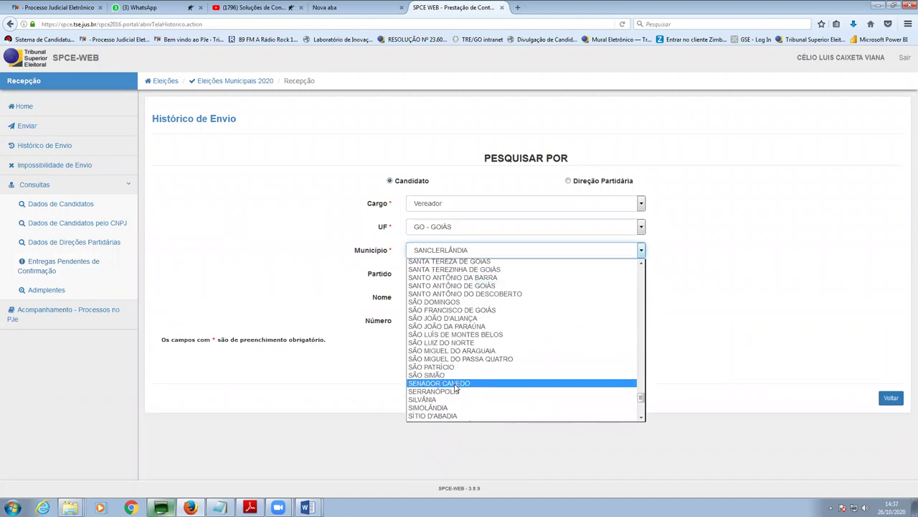
{"action": "left_click", "coordinate": [452, 400]}
{"action": "left_click", "coordinate": [454, 274]}
{"action": "left_click", "coordinate": [455, 274]}
{"action": "left_click", "coordinate": [822, 297]}
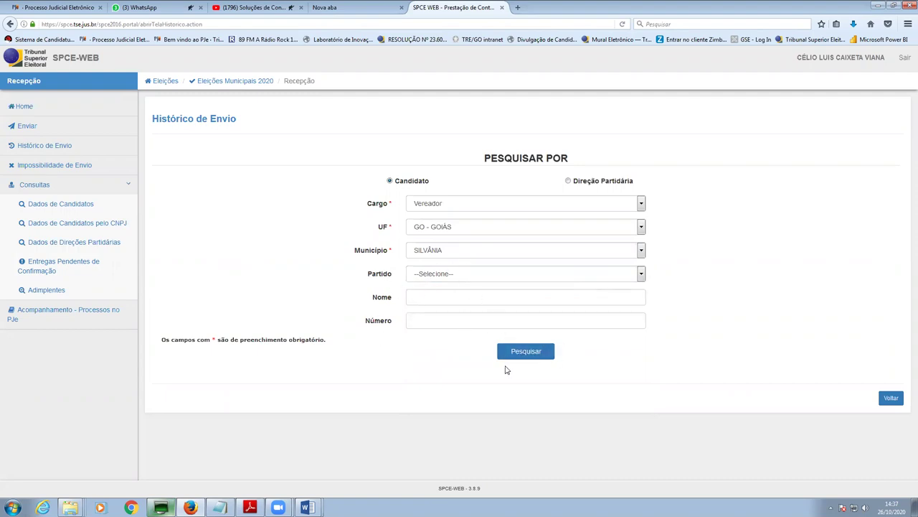
{"action": "left_click", "coordinate": [522, 356]}
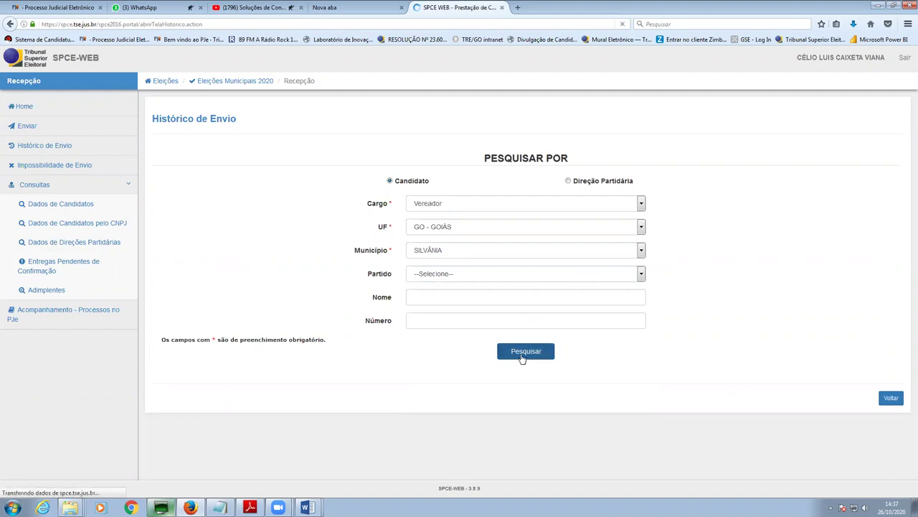
Examine the candidate results, checking the PJe process number, CNPJ, party and available operations for each entry.
{"action": "scroll", "coordinate": [518, 352], "scroll_direction": "down", "scroll_amount": 10}
{"action": "scroll", "coordinate": [518, 353], "scroll_direction": "down", "scroll_amount": 8}
{"action": "scroll", "coordinate": [518, 350], "scroll_direction": "up", "scroll_amount": 15}
{"action": "scroll", "coordinate": [518, 349], "scroll_direction": "down", "scroll_amount": 3}
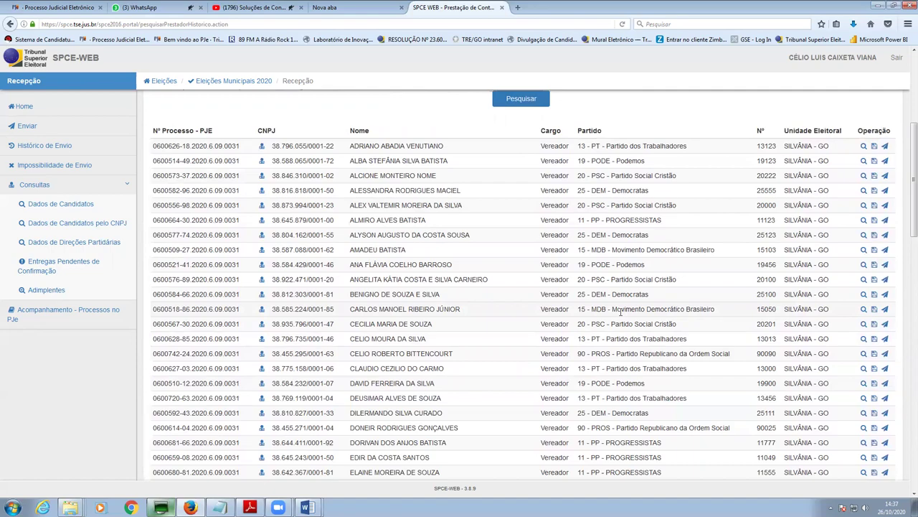
{"action": "scroll", "coordinate": [531, 256], "scroll_direction": "down", "scroll_amount": 5}
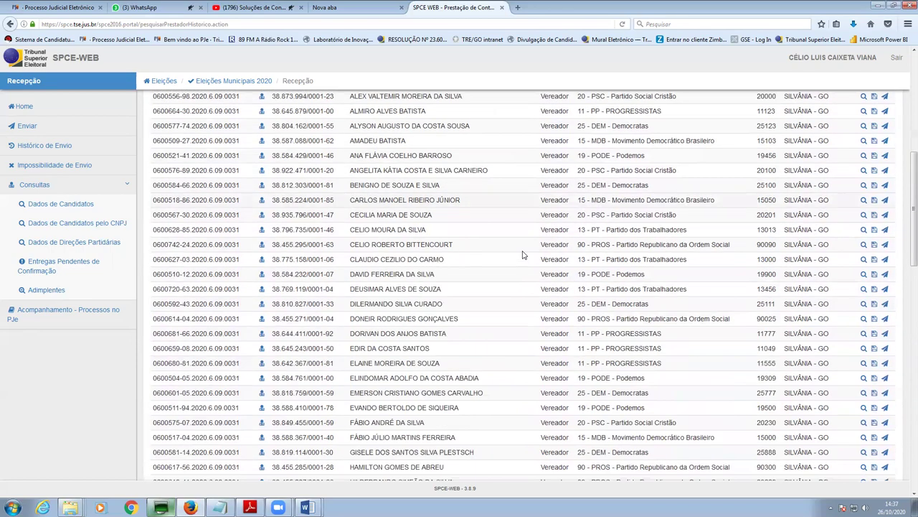
{"action": "scroll", "coordinate": [525, 255], "scroll_direction": "up", "scroll_amount": 6}
{"action": "scroll", "coordinate": [523, 255], "scroll_direction": "up", "scroll_amount": 1}
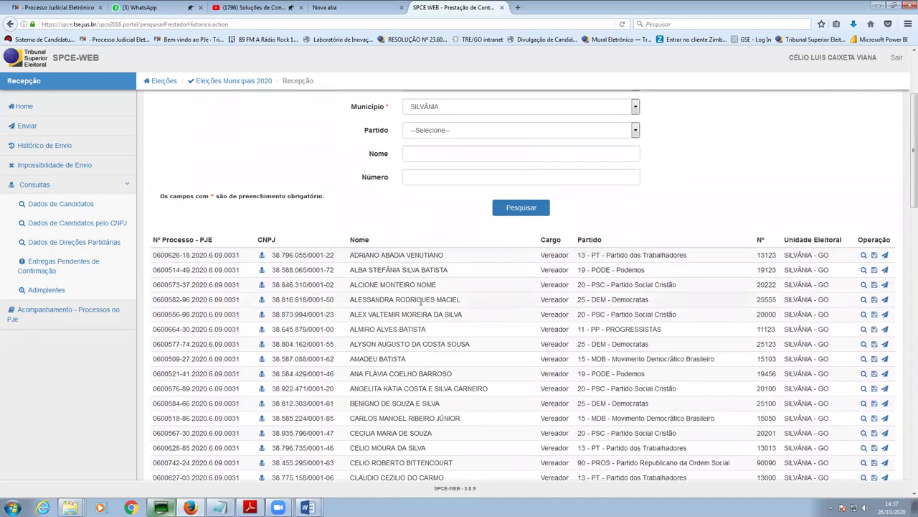
{"action": "scroll", "coordinate": [422, 302], "scroll_direction": "down", "scroll_amount": 4}
{"action": "scroll", "coordinate": [423, 302], "scroll_direction": "down", "scroll_amount": 4}
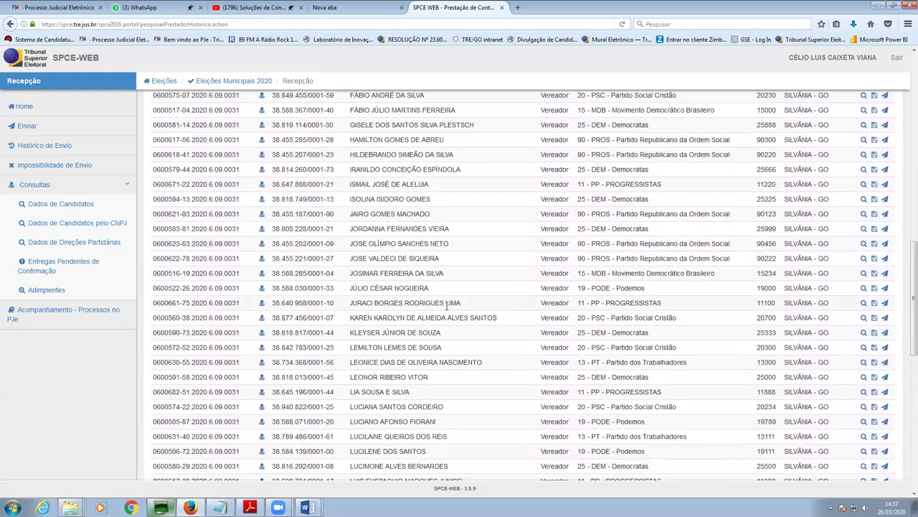
{"action": "scroll", "coordinate": [434, 326], "scroll_direction": "down", "scroll_amount": 2}
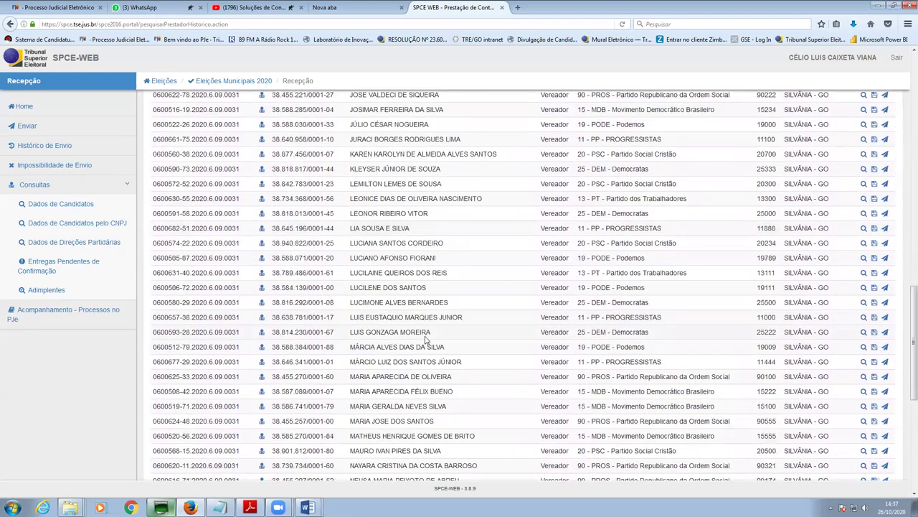
{"action": "scroll", "coordinate": [424, 338], "scroll_direction": "down", "scroll_amount": 5}
{"action": "scroll", "coordinate": [454, 196], "scroll_direction": "up", "scroll_amount": 13}
{"action": "scroll", "coordinate": [453, 196], "scroll_direction": "up", "scroll_amount": 4}
{"action": "scroll", "coordinate": [441, 211], "scroll_direction": "down", "scroll_amount": 2}
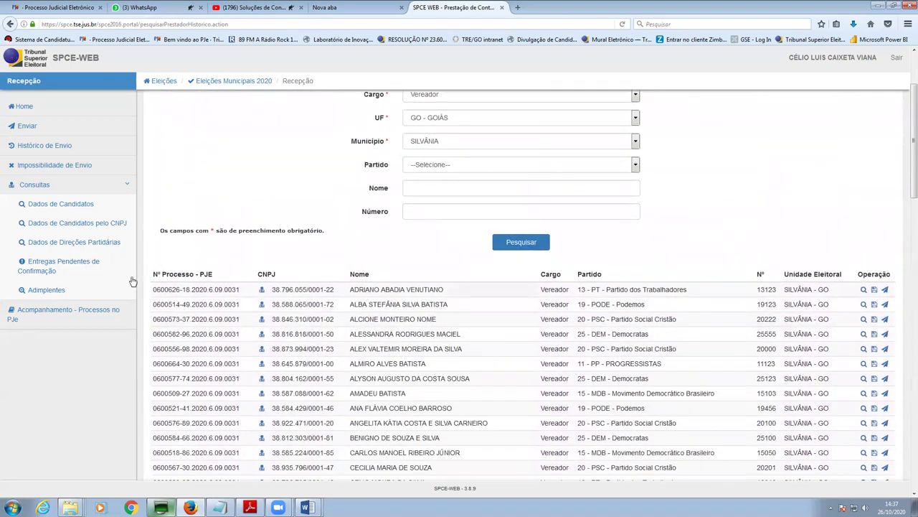
Try to open Acompanhamento - Processos no PJe, and go back to the Histórico de Envio search form.
{"action": "left_click", "coordinate": [40, 318]}
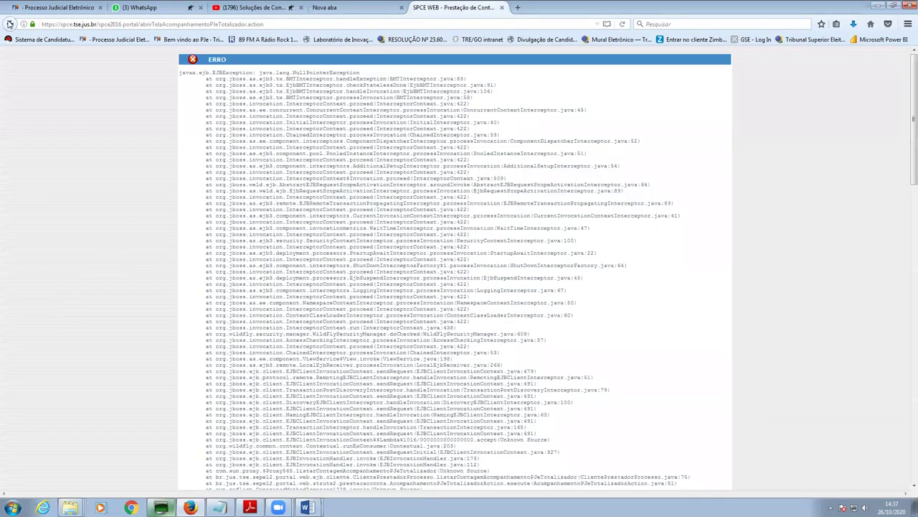
{"action": "left_click", "coordinate": [9, 23]}
{"action": "left_click", "coordinate": [9, 25]}
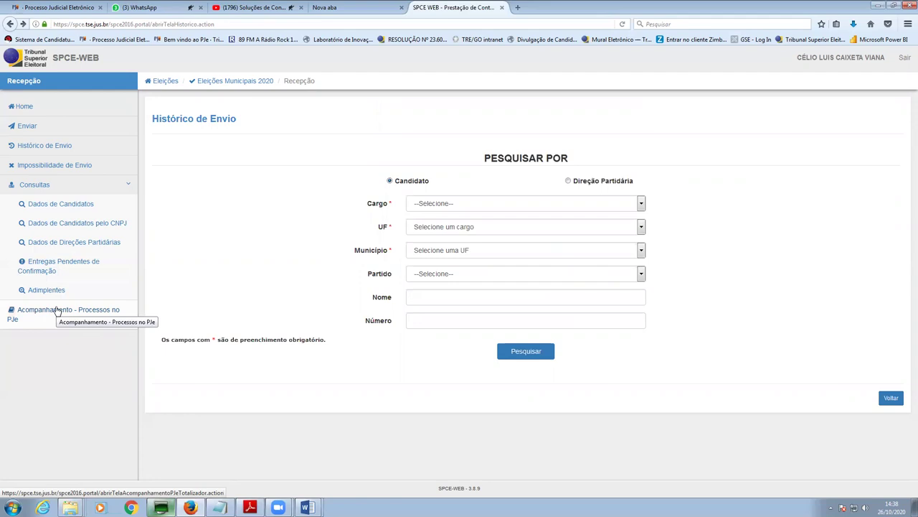
Switch to PJe and review the processes under the Manter Processo Suspenso ou Sobrestado task.
{"action": "left_click", "coordinate": [57, 310]}
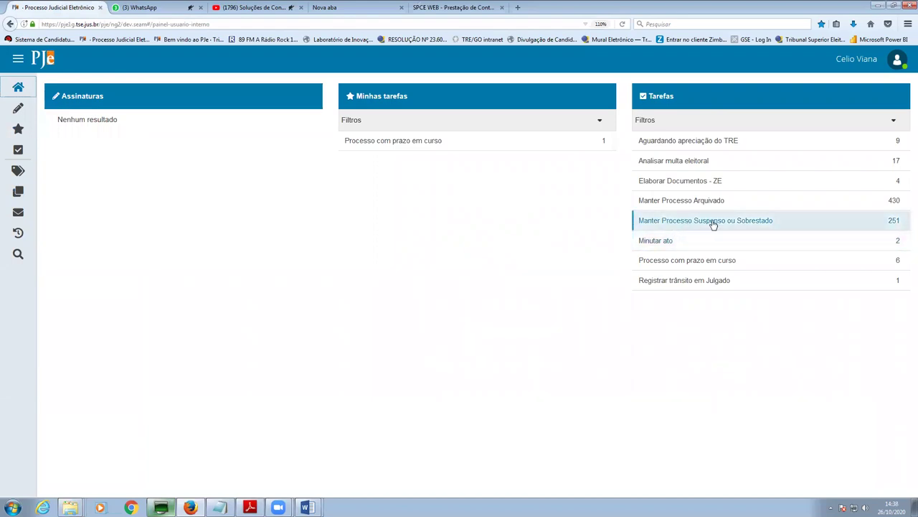
{"action": "left_click", "coordinate": [818, 222]}
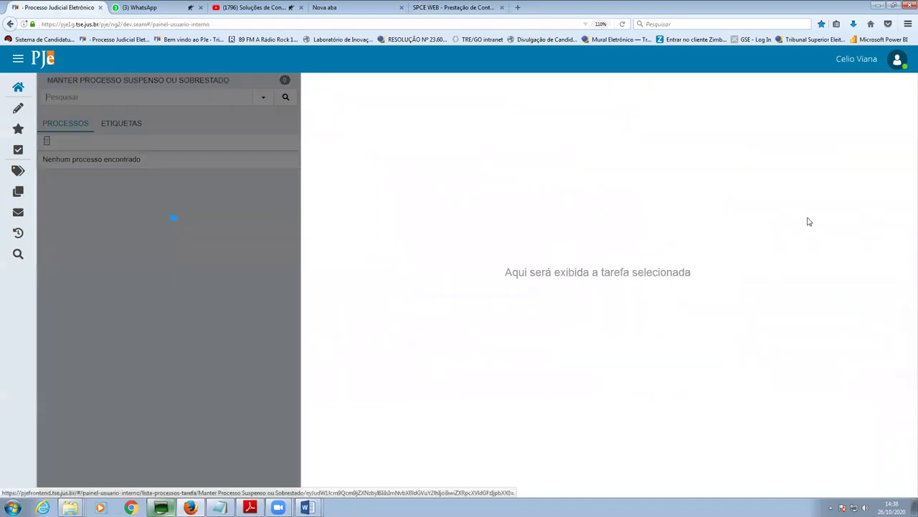
{"action": "scroll", "coordinate": [126, 285], "scroll_direction": "down", "scroll_amount": 10}
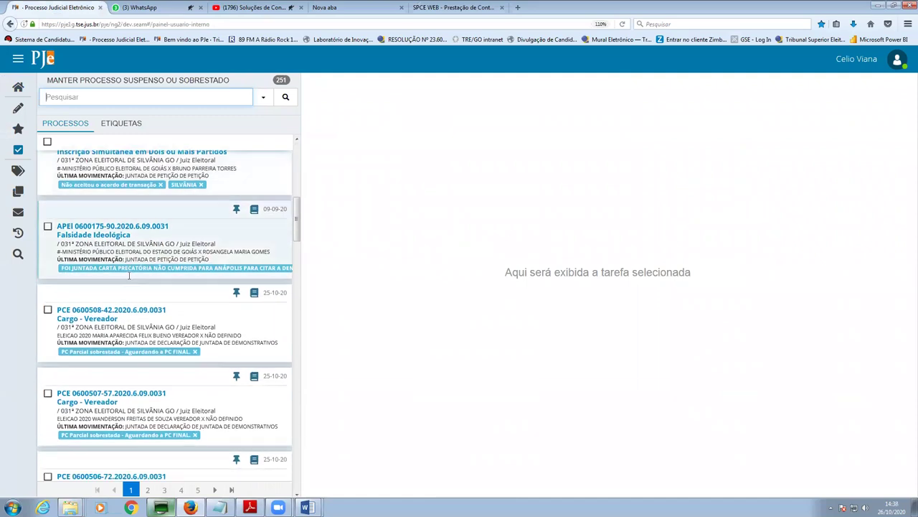
{"action": "scroll", "coordinate": [103, 238], "scroll_direction": "up", "scroll_amount": 3}
{"action": "scroll", "coordinate": [81, 164], "scroll_direction": "down", "scroll_amount": 3}
{"action": "scroll", "coordinate": [81, 164], "scroll_direction": "down", "scroll_amount": 5}
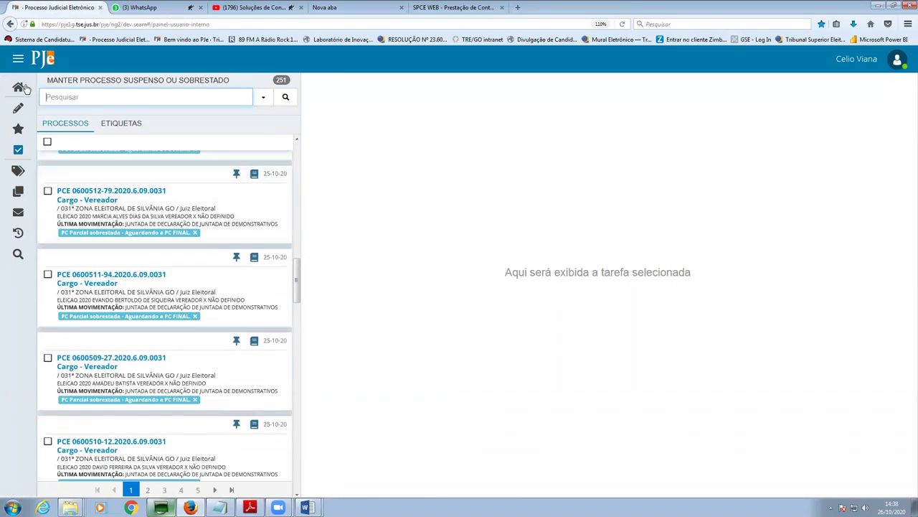
Switch back to SPCE-WEB and set the Direção Partidária search to Direção Municipal/Comissão Provisória in GO - GOIÁS.
{"action": "left_click", "coordinate": [437, 8]}
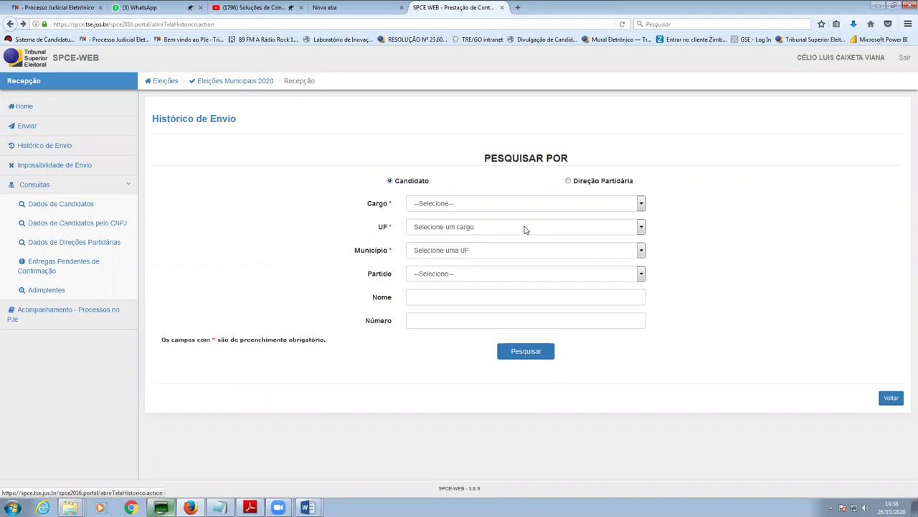
{"action": "left_click", "coordinate": [568, 182]}
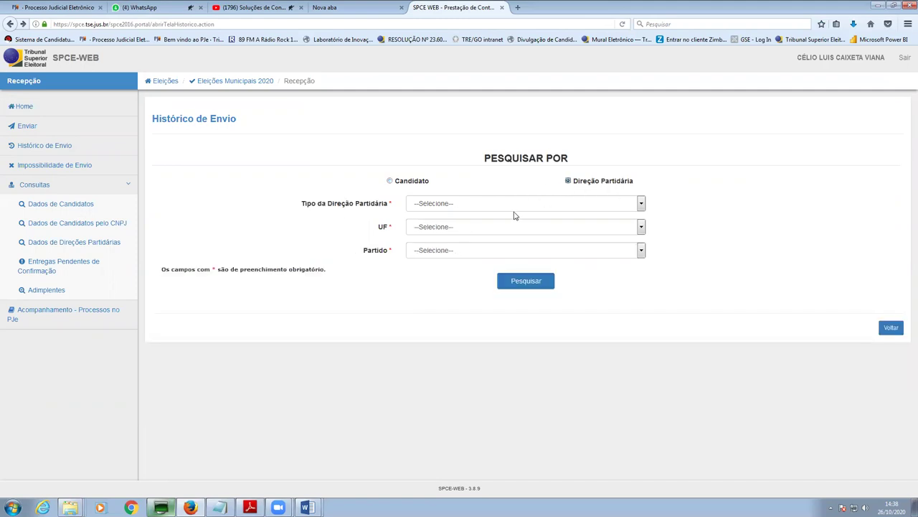
{"action": "left_click", "coordinate": [523, 205]}
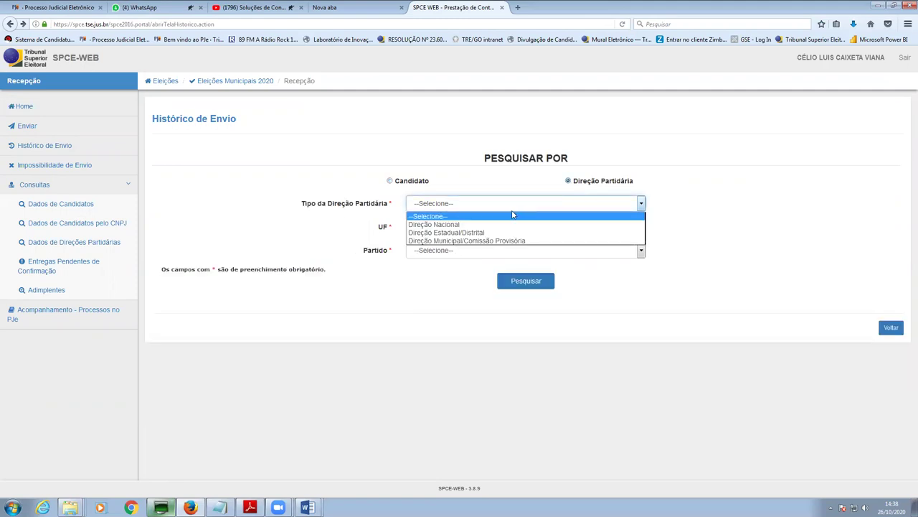
{"action": "left_click", "coordinate": [487, 240]}
{"action": "left_click", "coordinate": [485, 229]}
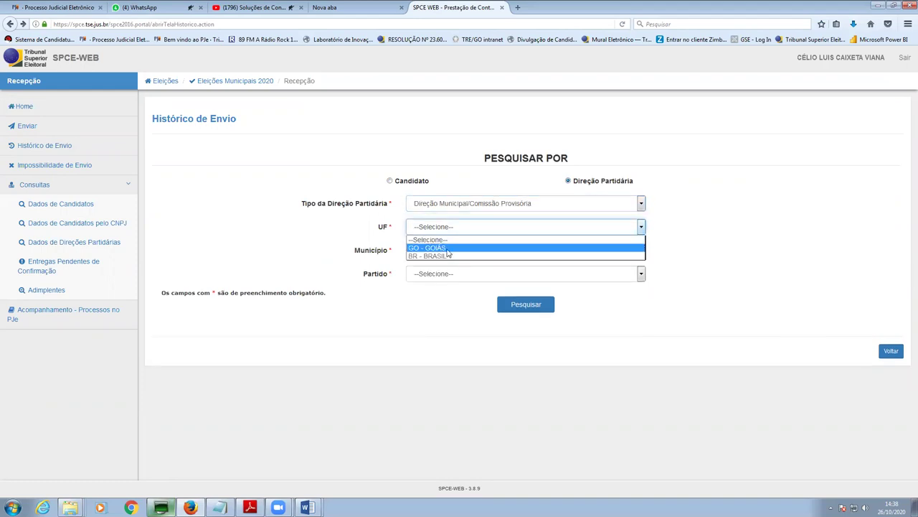
{"action": "left_click", "coordinate": [450, 249]}
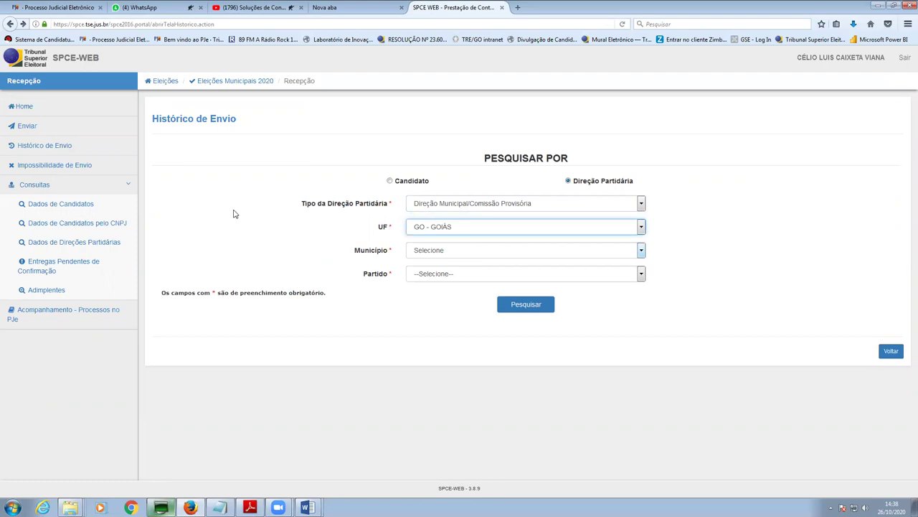
Return to the SPCE-WEB portal home and look through its modules from Prestação de Contas to Configurações.
{"action": "left_click", "coordinate": [56, 59]}
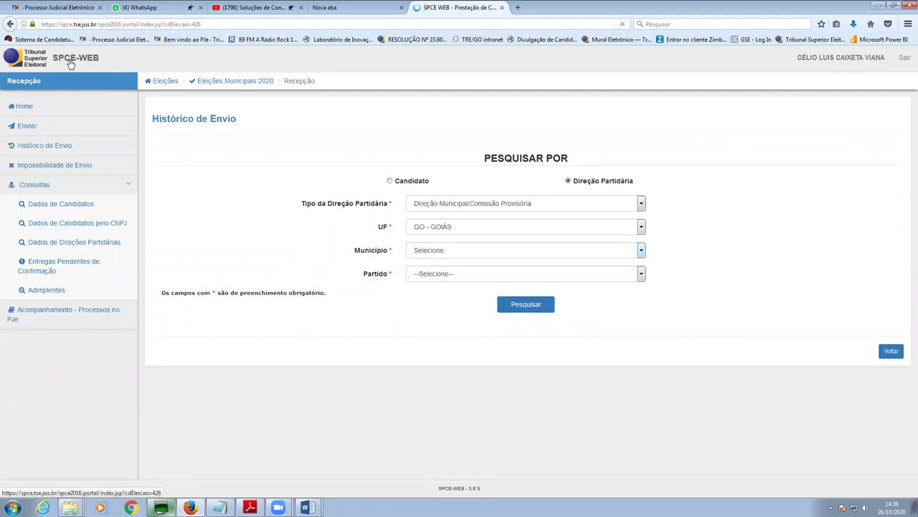
{"action": "scroll", "coordinate": [208, 287], "scroll_direction": "down", "scroll_amount": 10}
{"action": "scroll", "coordinate": [209, 289], "scroll_direction": "down", "scroll_amount": 5}
{"action": "scroll", "coordinate": [212, 288], "scroll_direction": "up", "scroll_amount": 10}
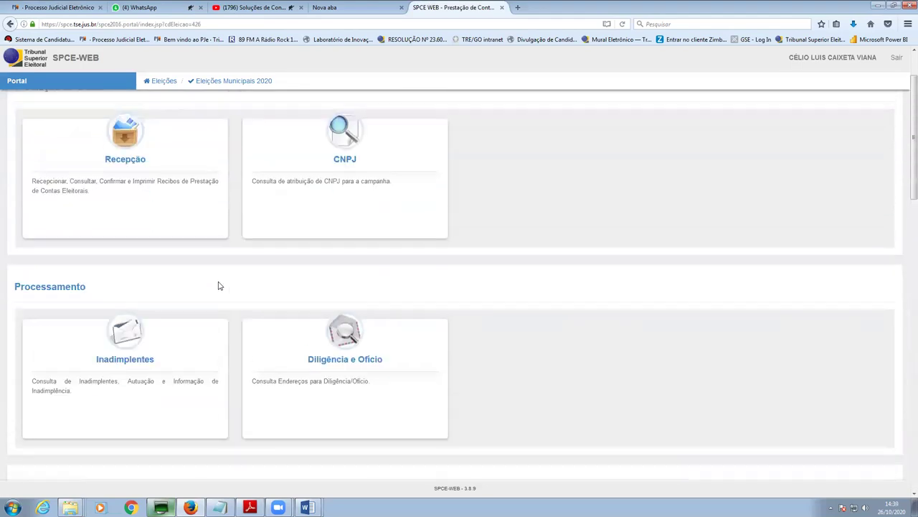
{"action": "scroll", "coordinate": [220, 285], "scroll_direction": "down", "scroll_amount": 8}
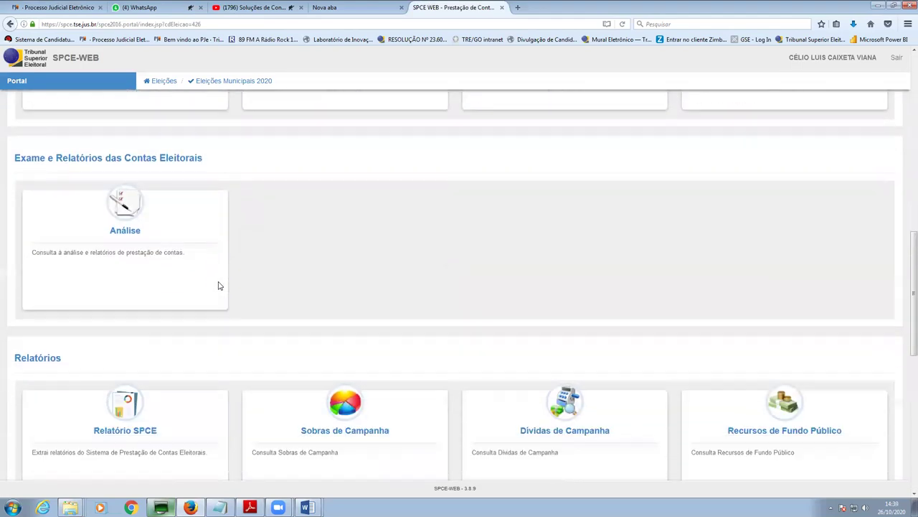
{"action": "scroll", "coordinate": [219, 284], "scroll_direction": "down", "scroll_amount": 3}
{"action": "scroll", "coordinate": [316, 294], "scroll_direction": "down", "scroll_amount": 3}
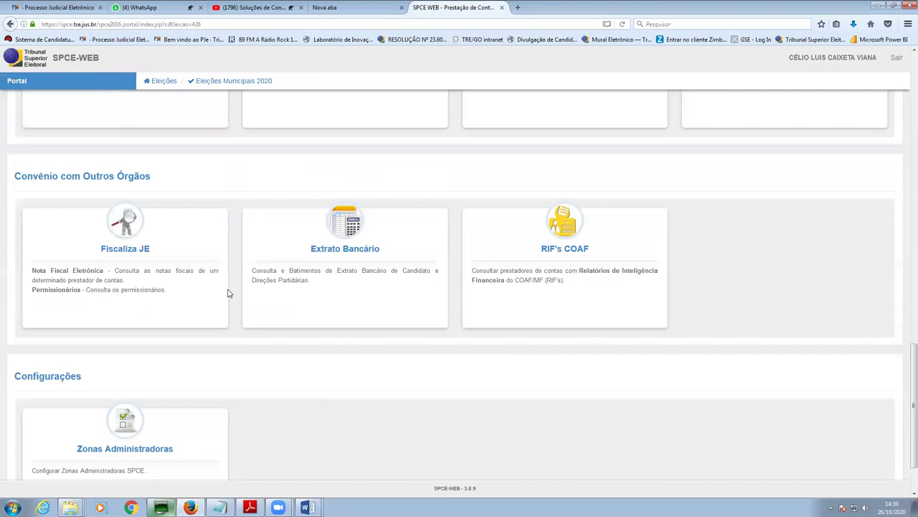